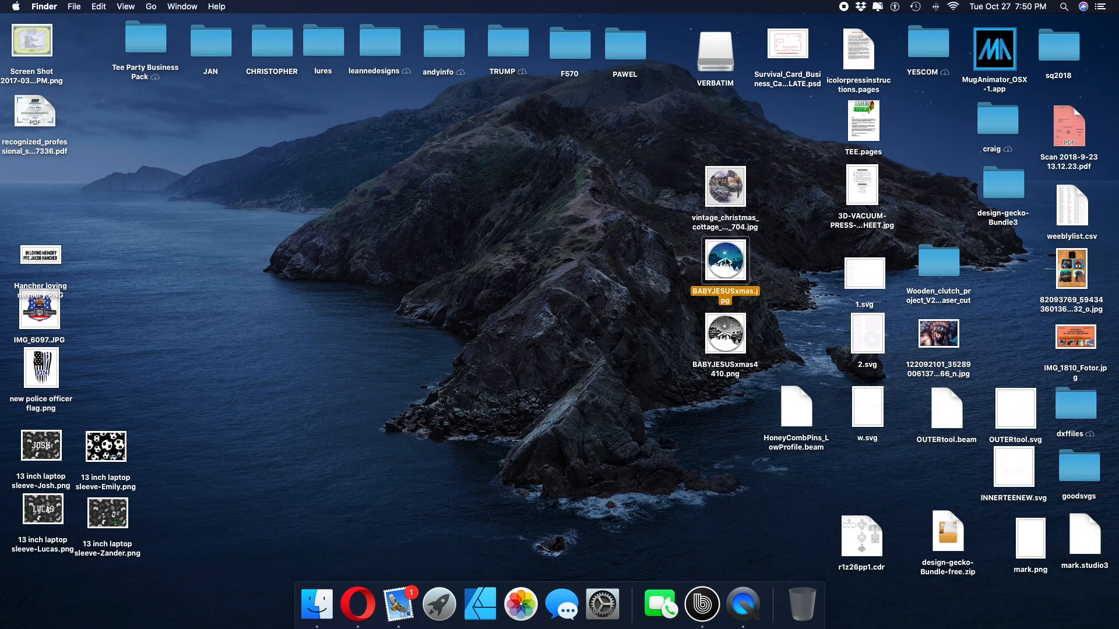
# Open BABYJESUSxmas.jpg from the desktop and move its preview window away from the screen corner
pyautogui.doubleClick(726, 263)
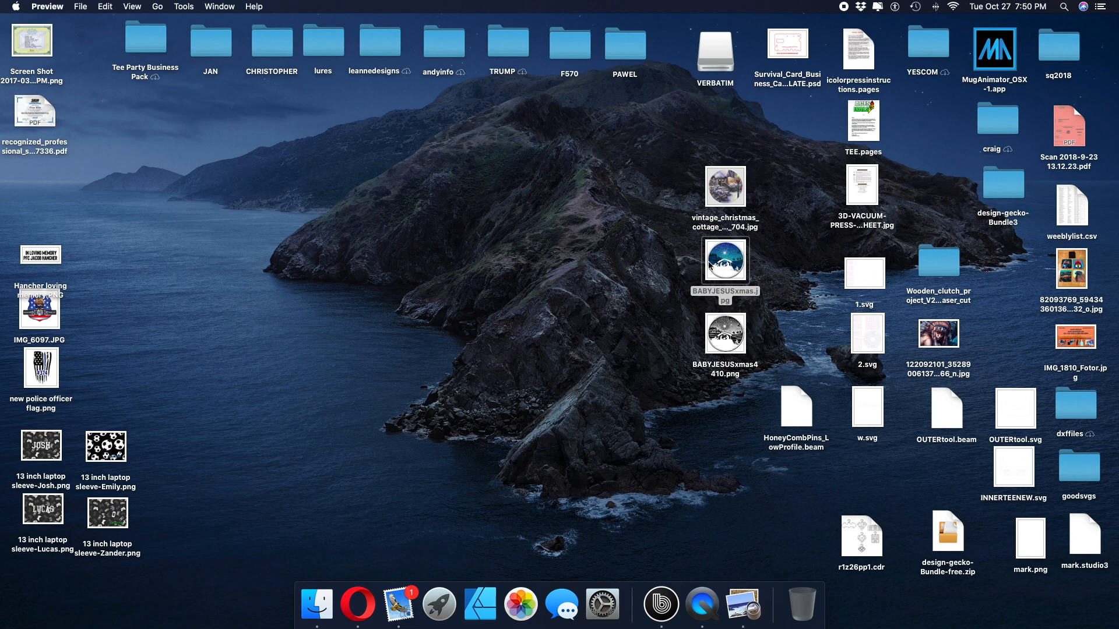
pyautogui.doubleClick(723, 278)
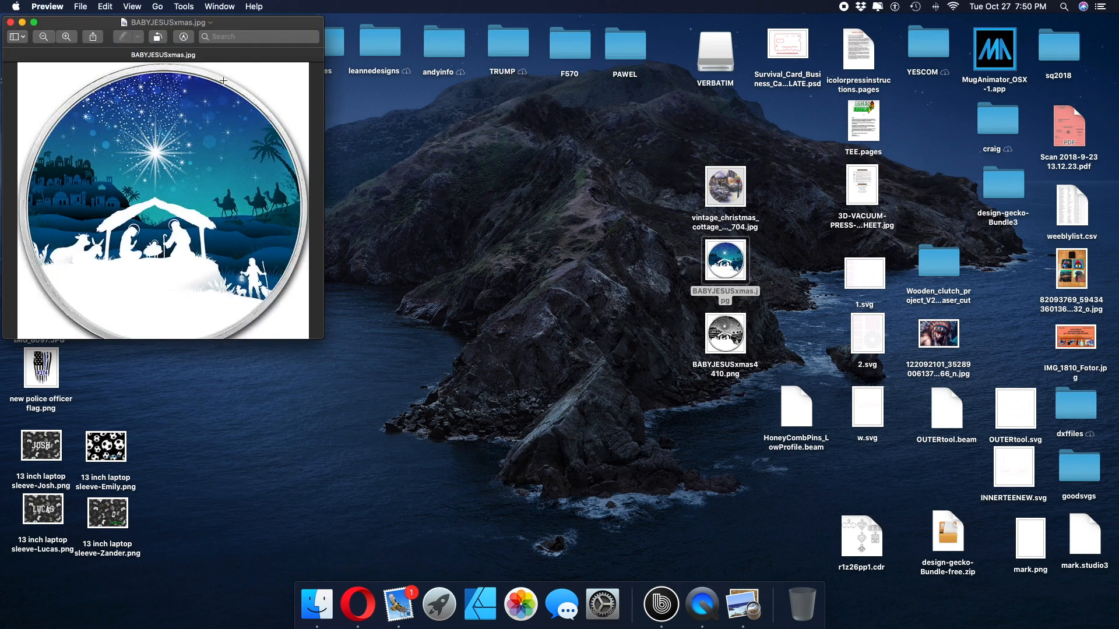
pyautogui.moveTo(228, 26); pyautogui.dragTo(500, 130)
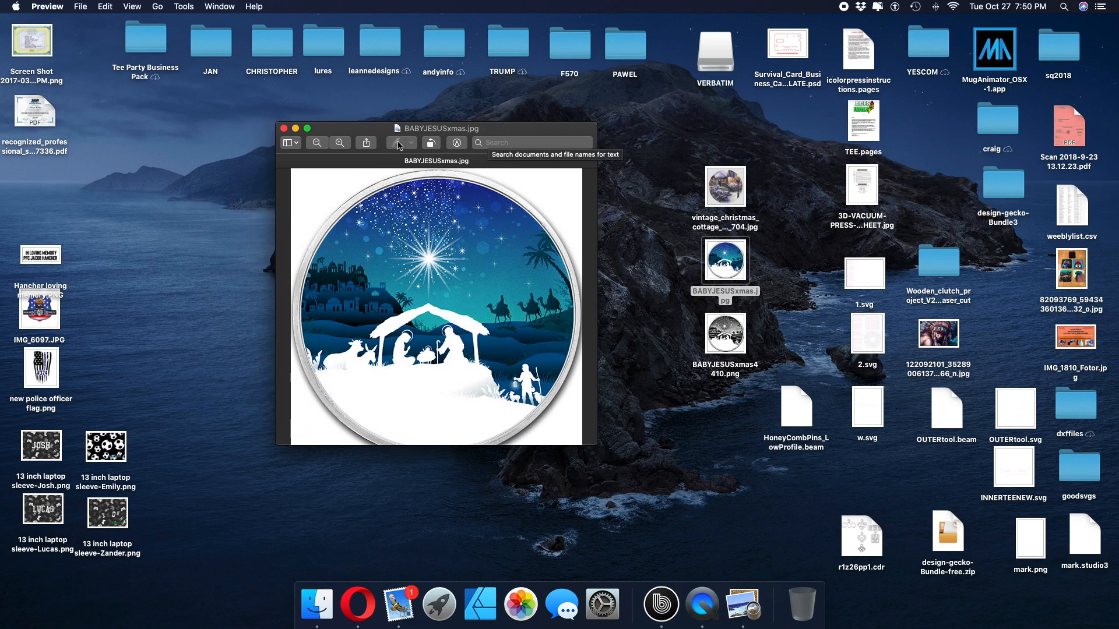
# Open BABYJESUSxmas4410.png, examine its black-and-white nativity detail up close, and close the preview
pyautogui.click(727, 338)
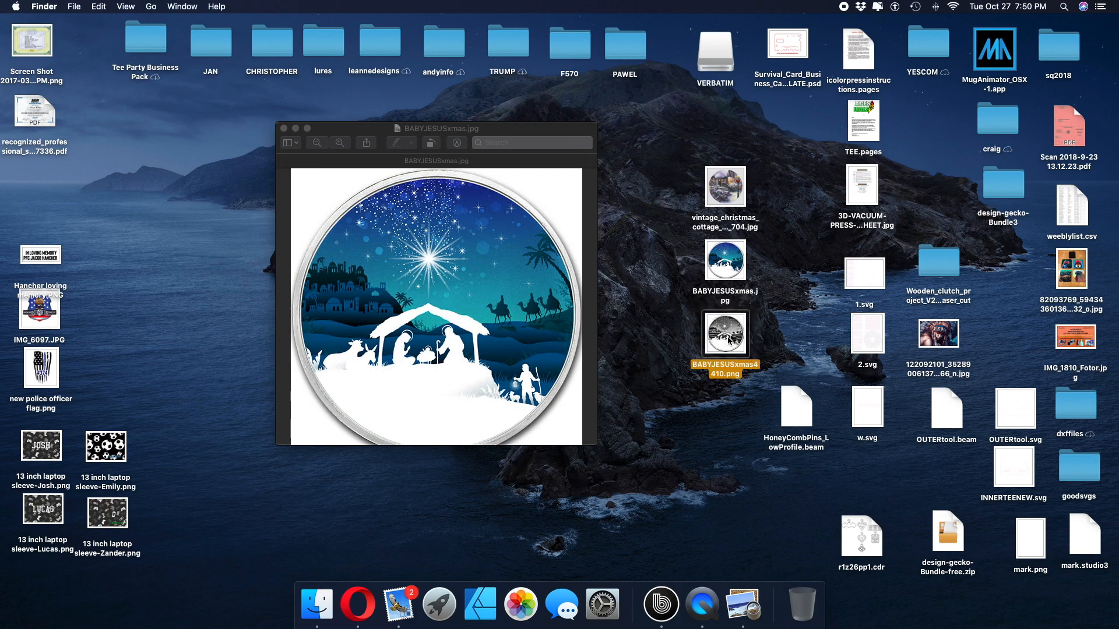
pyautogui.doubleClick(727, 338)
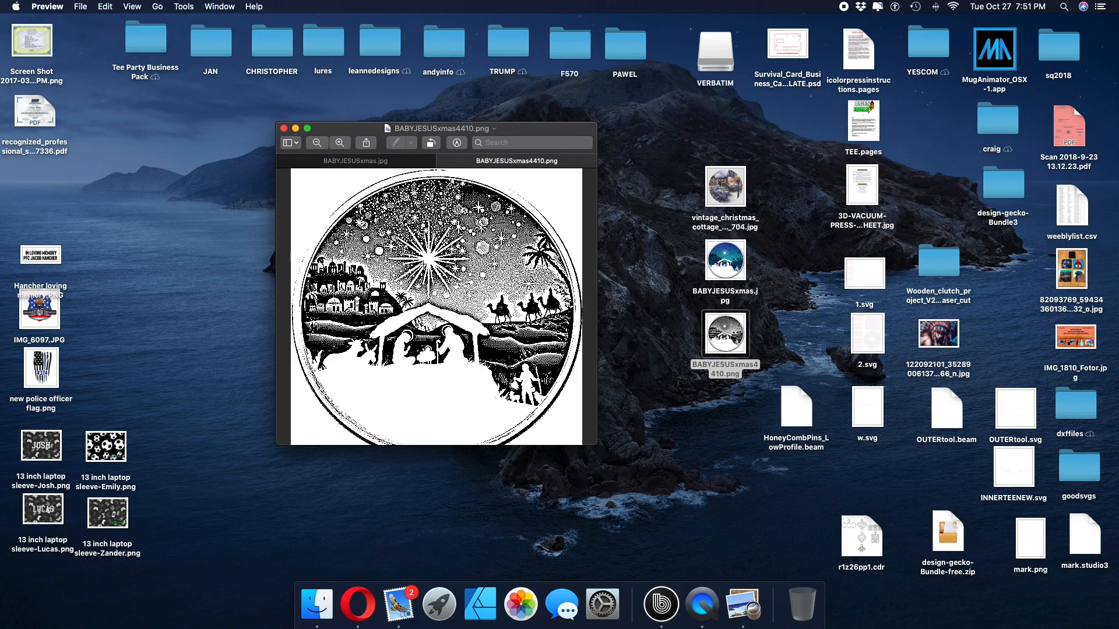
pyautogui.click(339, 144)
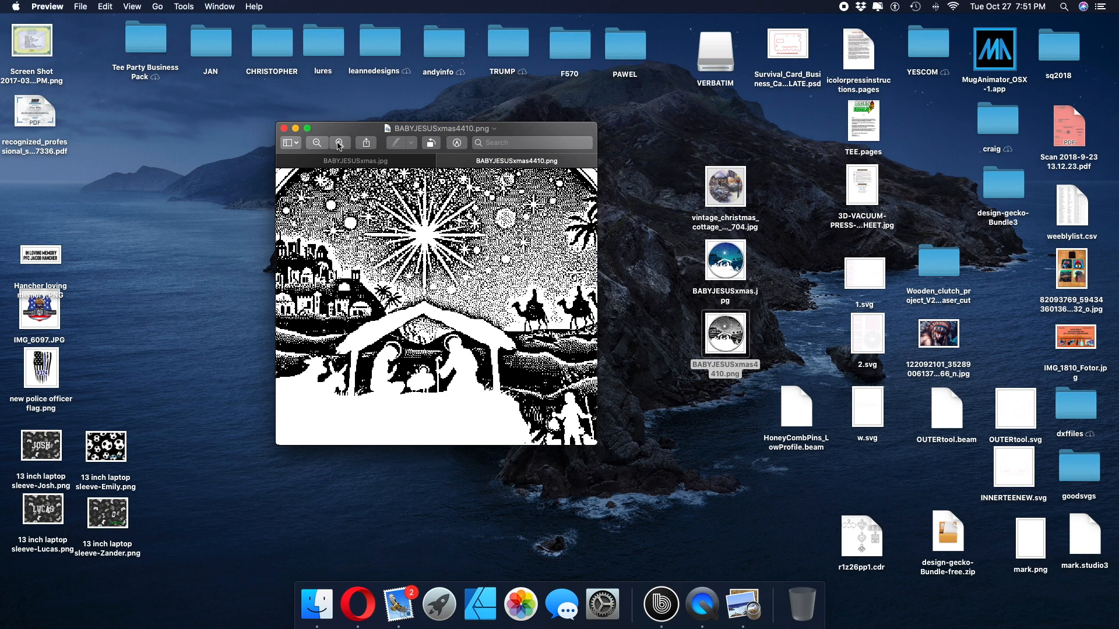
pyautogui.click(339, 144)
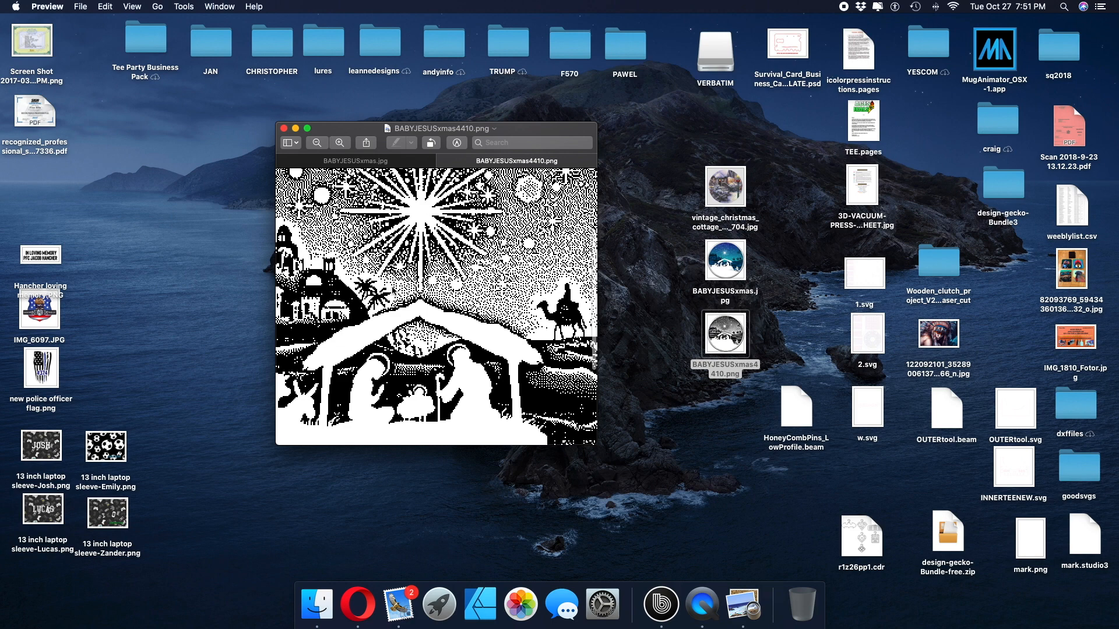
pyautogui.click(284, 128)
# Switch to Beam Studio and capture a camera preview of the Enterprise machine's bed around the round blank
pyautogui.click(661, 604)
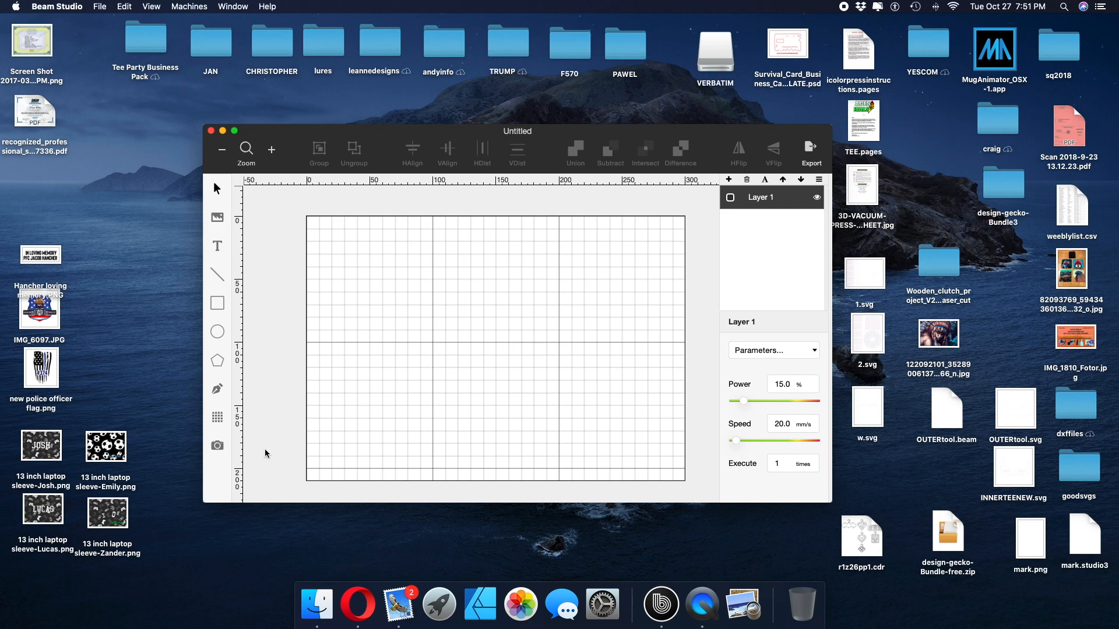
pyautogui.click(221, 447)
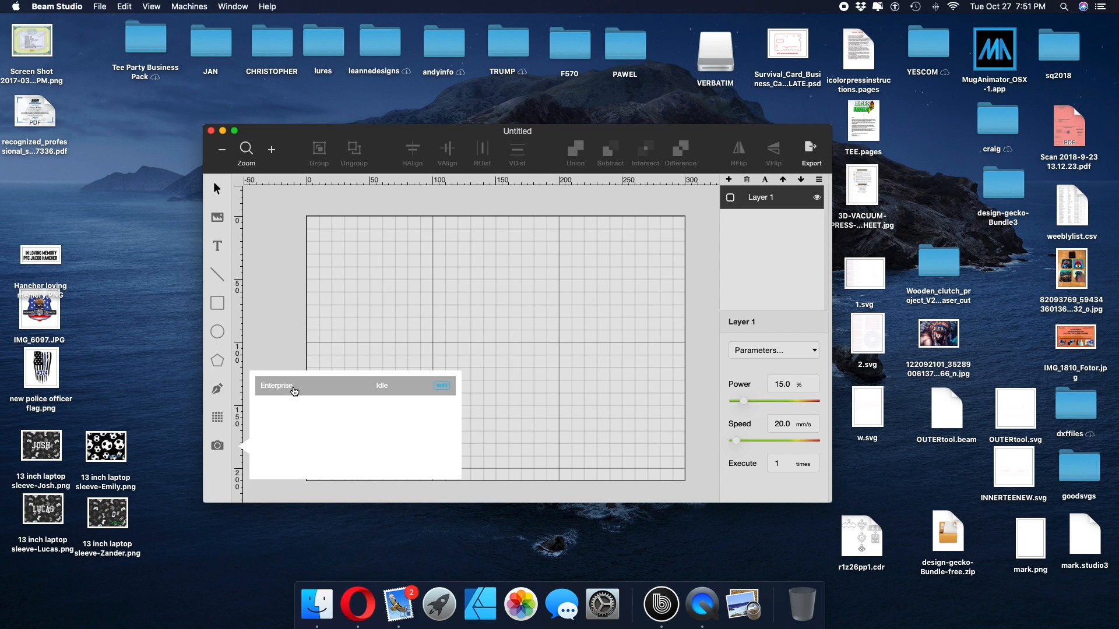
pyautogui.click(294, 386)
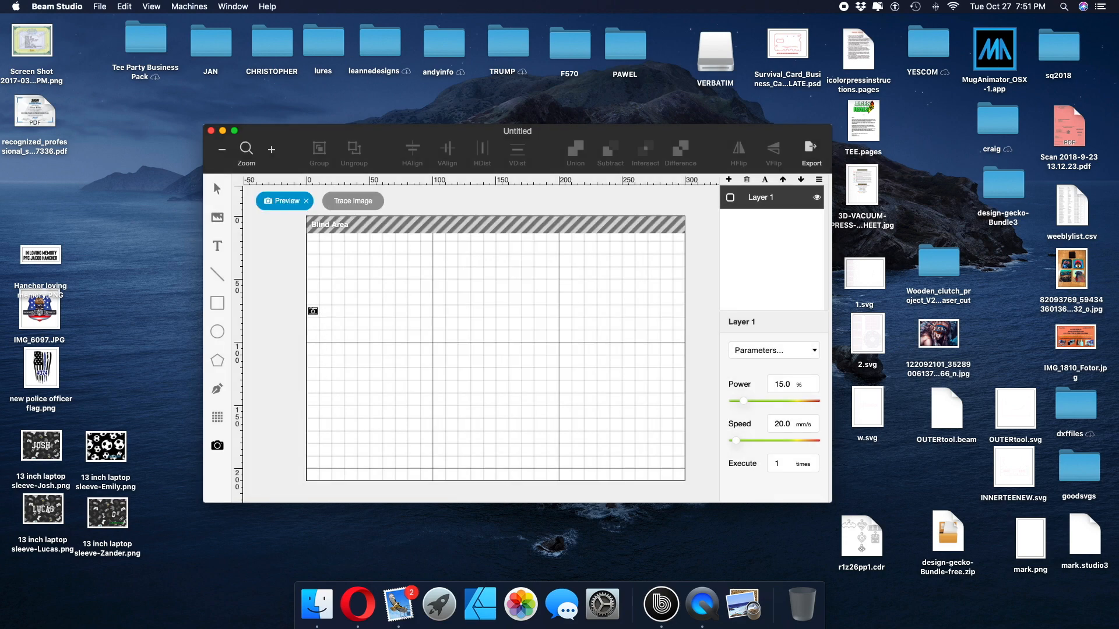
pyautogui.moveTo(307, 305); pyautogui.dragTo(573, 484)
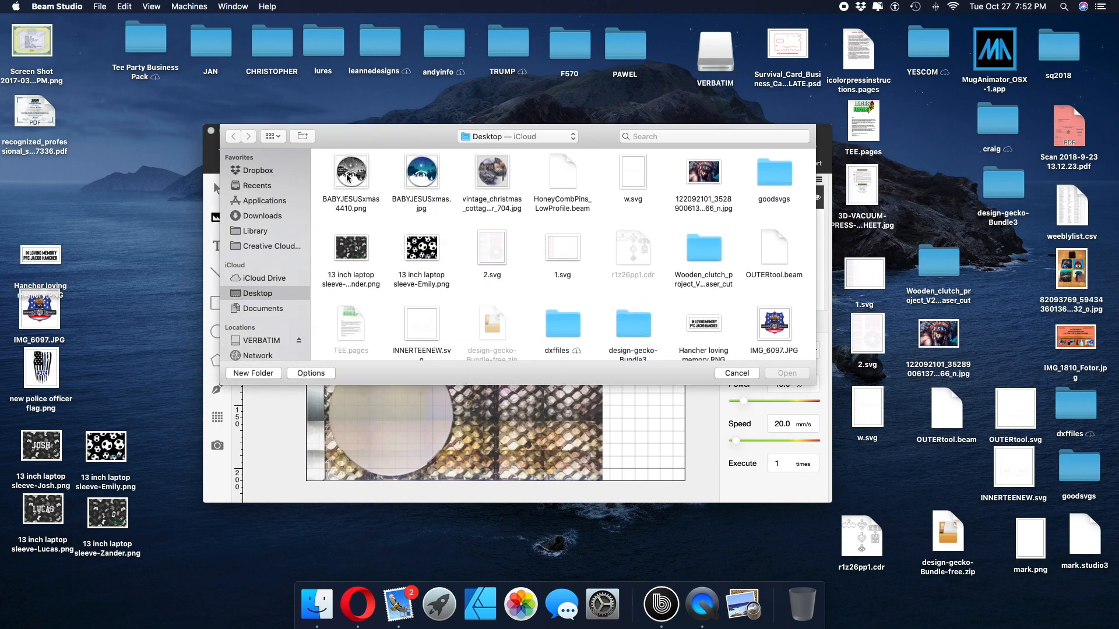
# Import BABYJESUSxmas4410.png and place it over the round blank at a size of about 93 x 93 mm
pyautogui.click(348, 175)
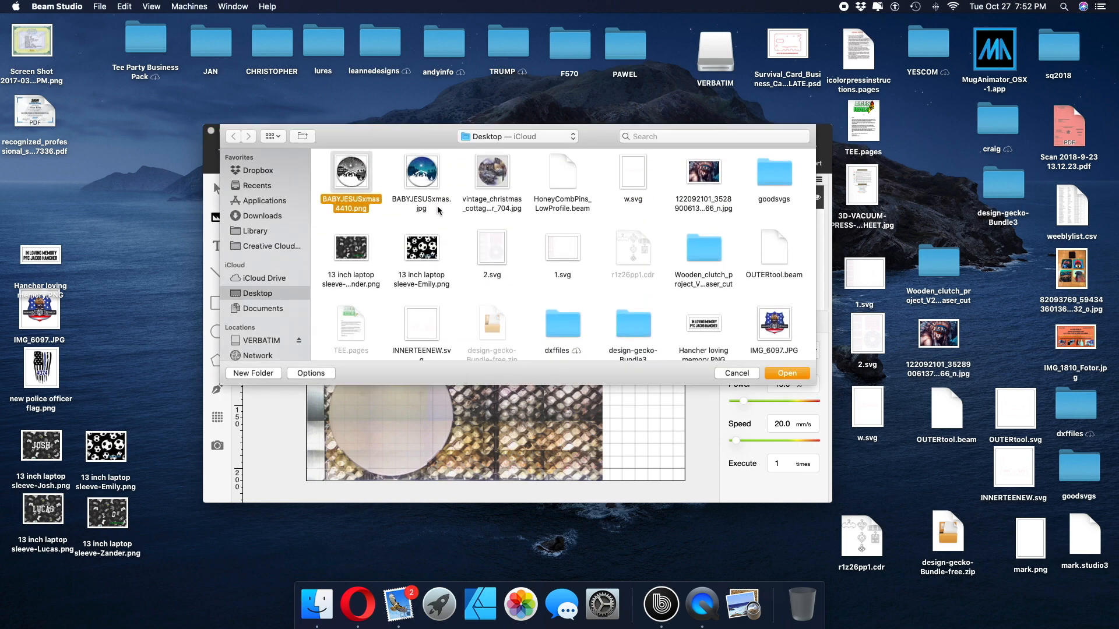
pyautogui.click(778, 373)
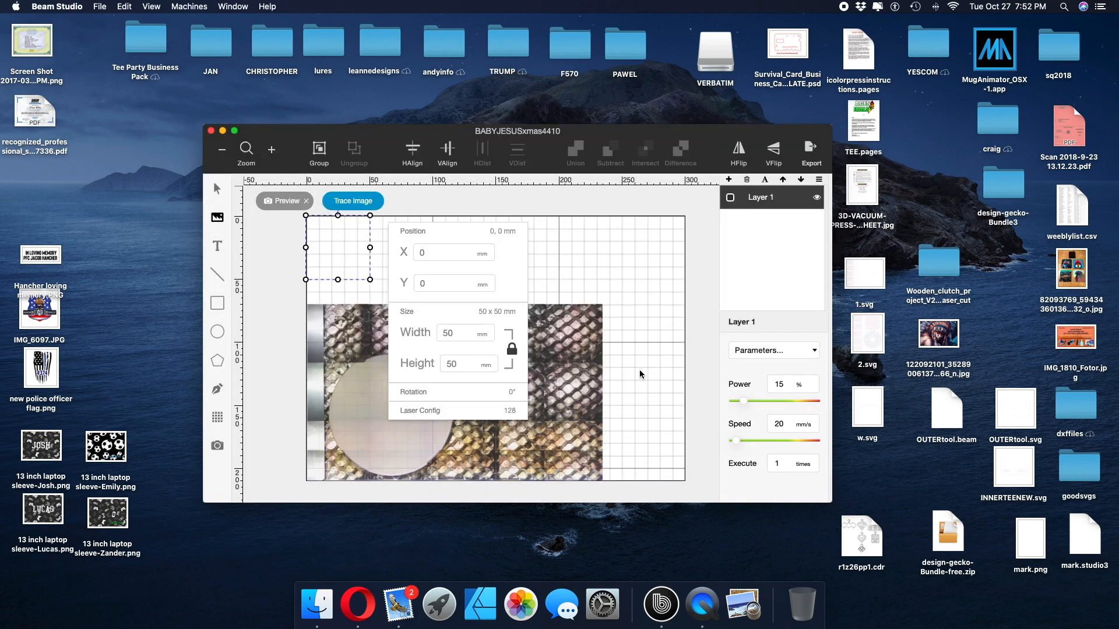
pyautogui.moveTo(348, 261); pyautogui.dragTo(475, 372)
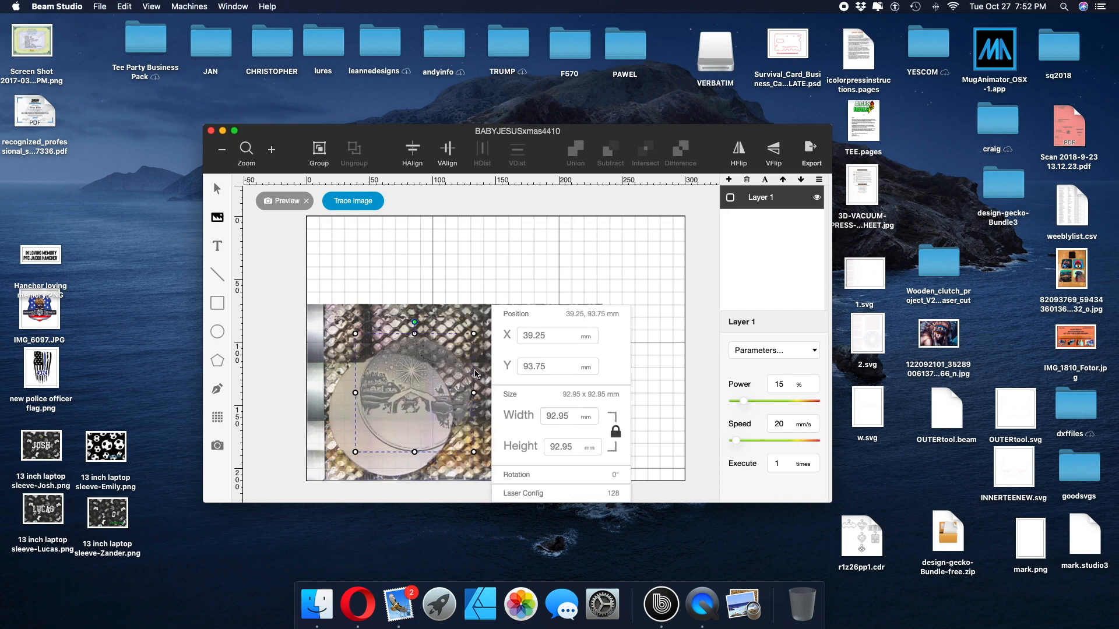
pyautogui.moveTo(404, 392); pyautogui.dragTo(379, 410)
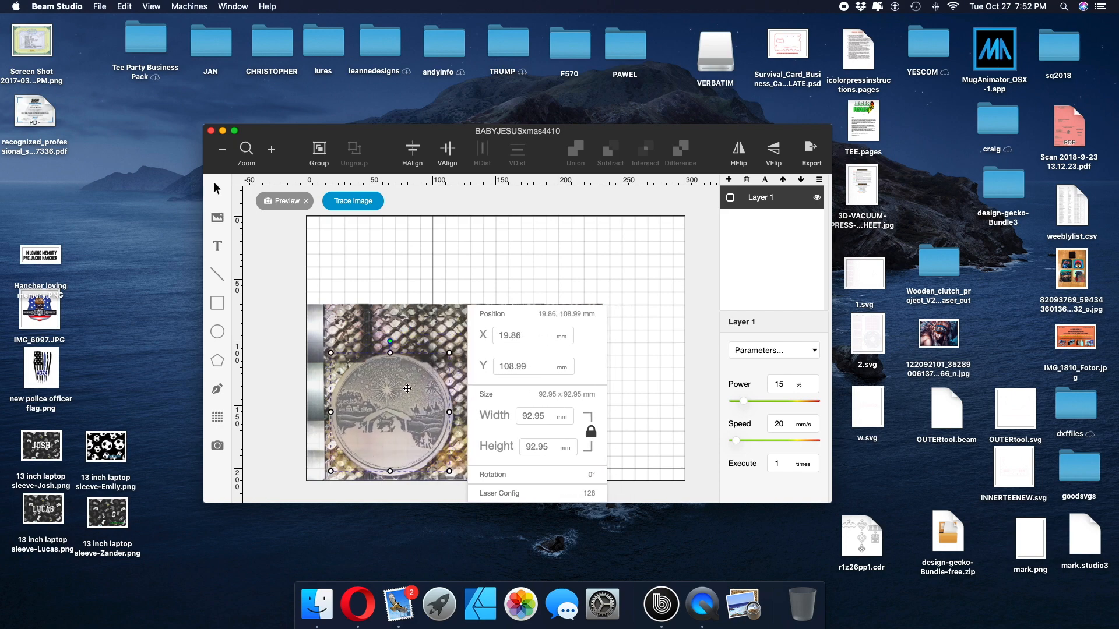
# Enlarge the nativity image to about 105 x 105 mm and align it with the outline of the round blank
pyautogui.moveTo(448, 355); pyautogui.dragTo(457, 345)
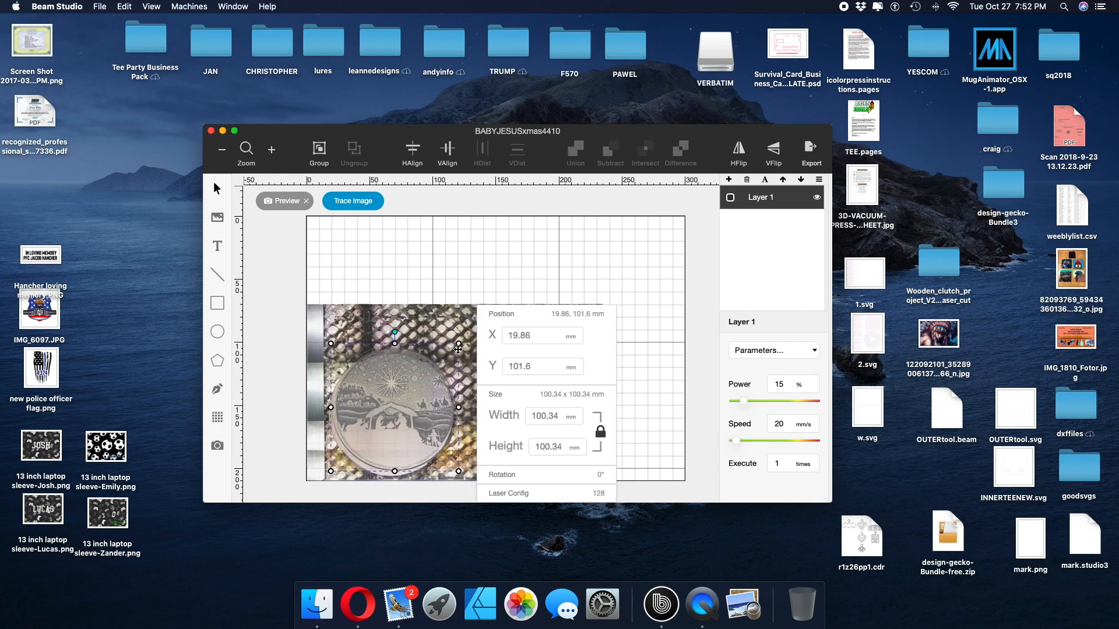
pyautogui.moveTo(393, 400); pyautogui.dragTo(391, 402)
pyautogui.moveTo(454, 348); pyautogui.dragTo(458, 344)
pyautogui.moveTo(390, 398); pyautogui.dragTo(391, 400)
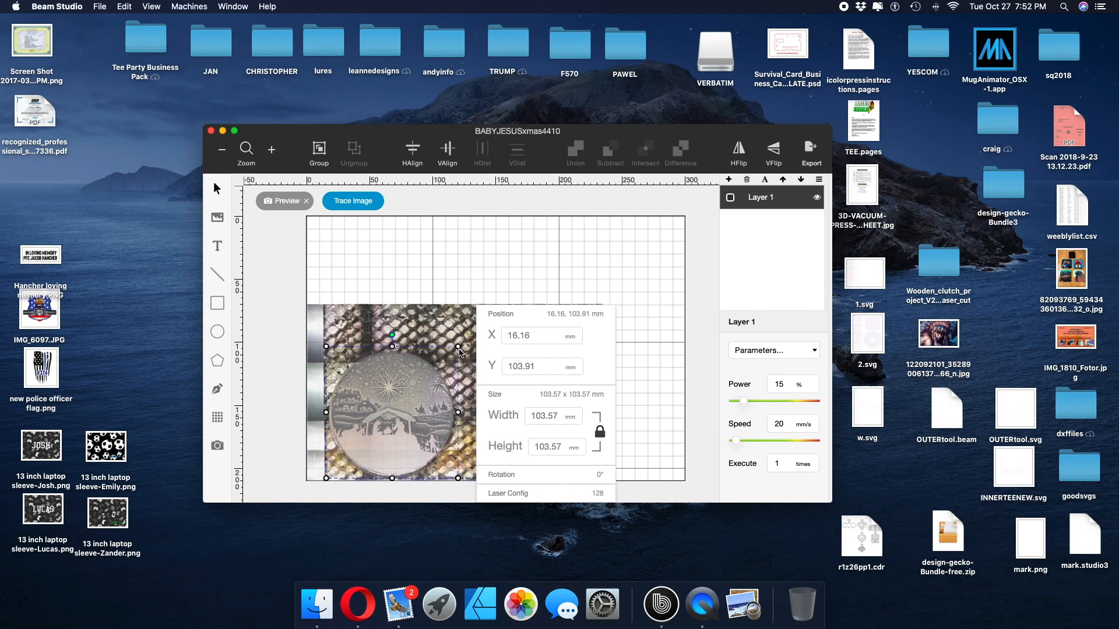
pyautogui.moveTo(460, 350); pyautogui.dragTo(461, 347)
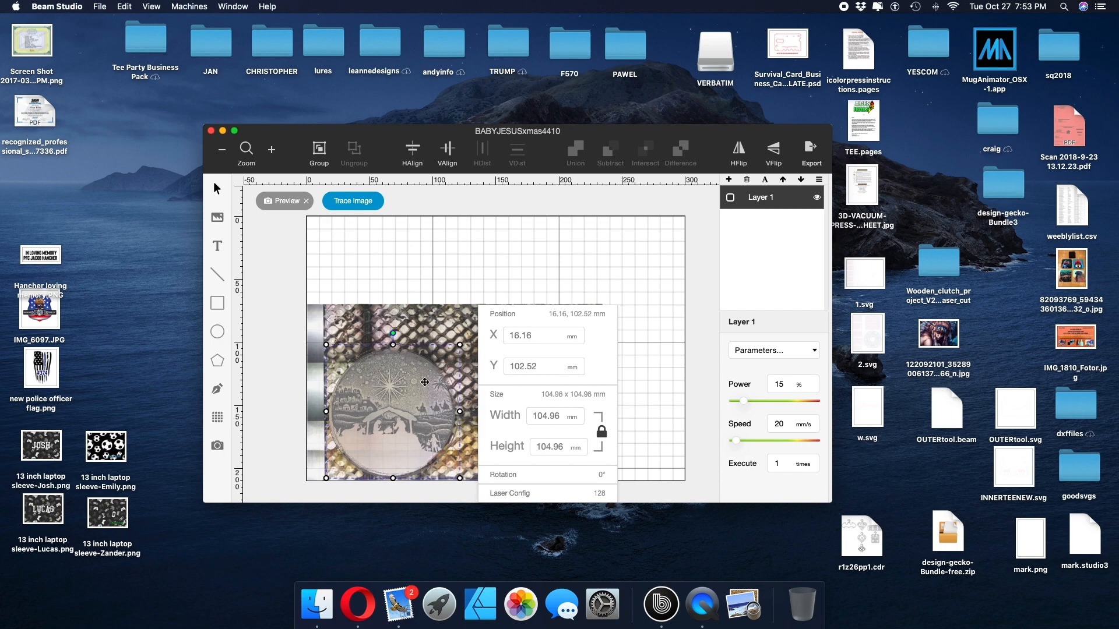
pyautogui.moveTo(421, 388); pyautogui.dragTo(420, 389)
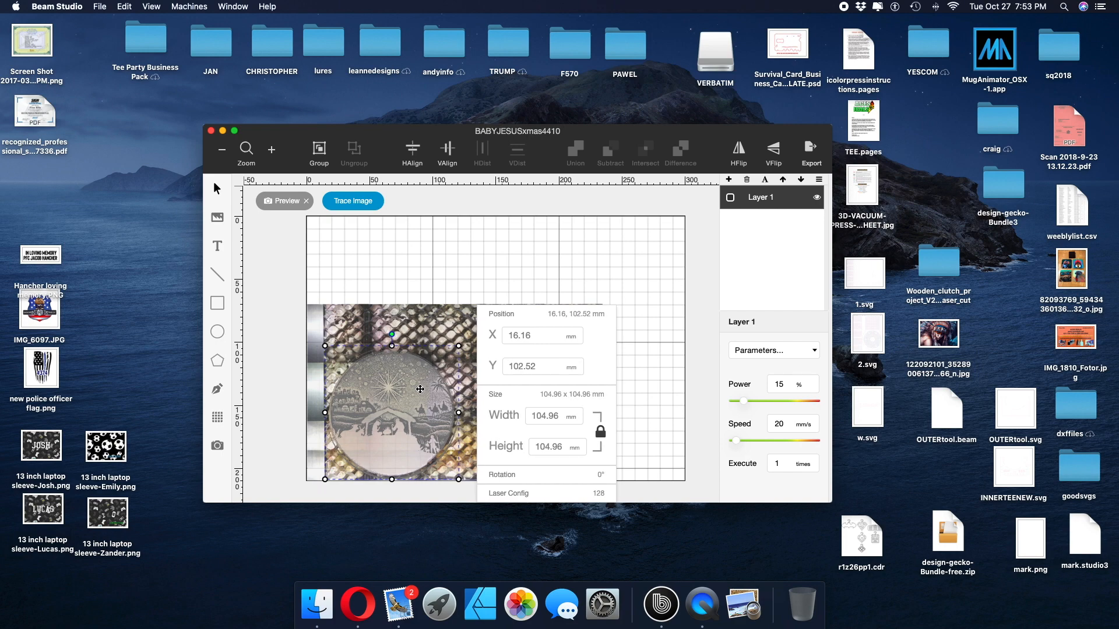
pyautogui.click(465, 335)
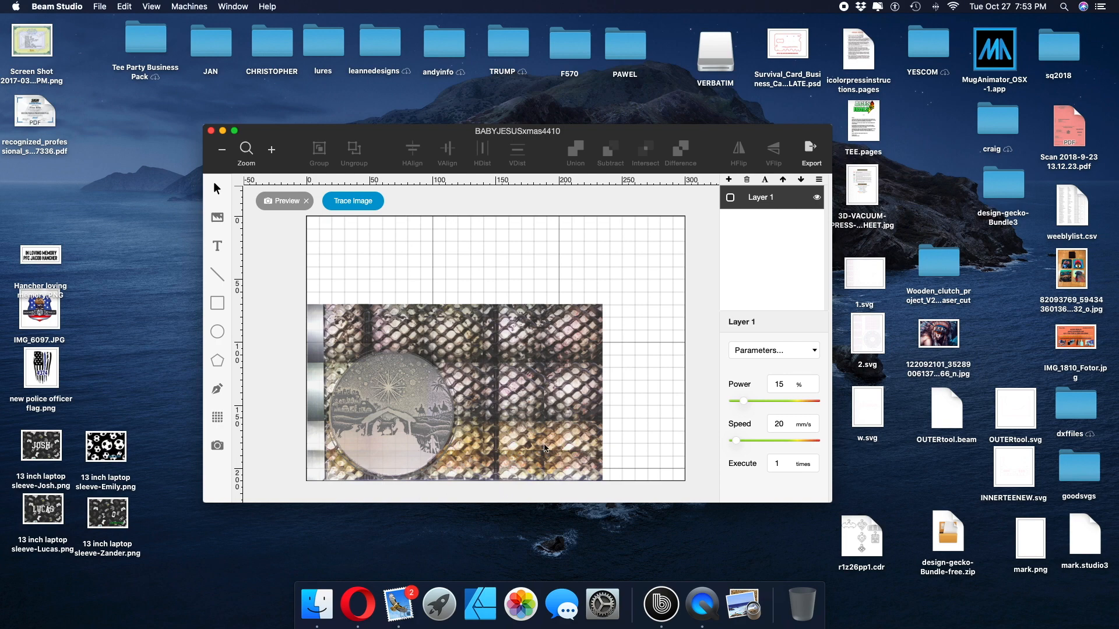
# Apply the Leather - Monochromic Engraving preset to Layer 1 and set its power to 30%
pyautogui.click(782, 353)
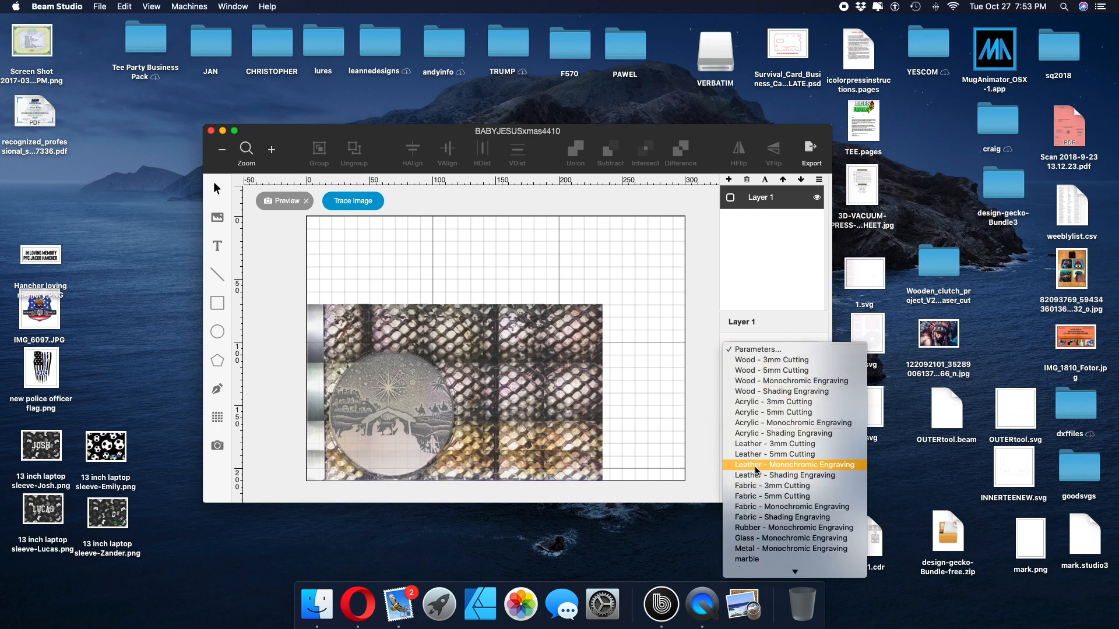
pyautogui.click(789, 465)
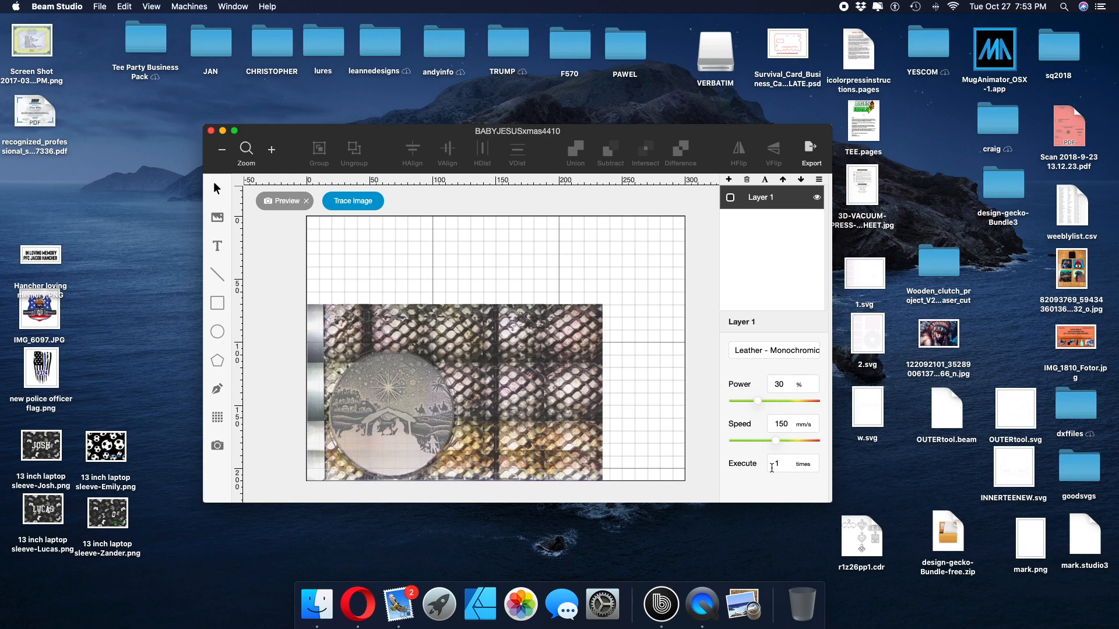
pyautogui.doubleClick(778, 384)
pyautogui.press('BackSpace')
pyautogui.write('34')
pyautogui.click(788, 425)
pyautogui.click(786, 386)
pyautogui.write('30')
# Export the nativity engraving job to the Enterprise machine
pyautogui.click(810, 155)
pyautogui.click(673, 156)
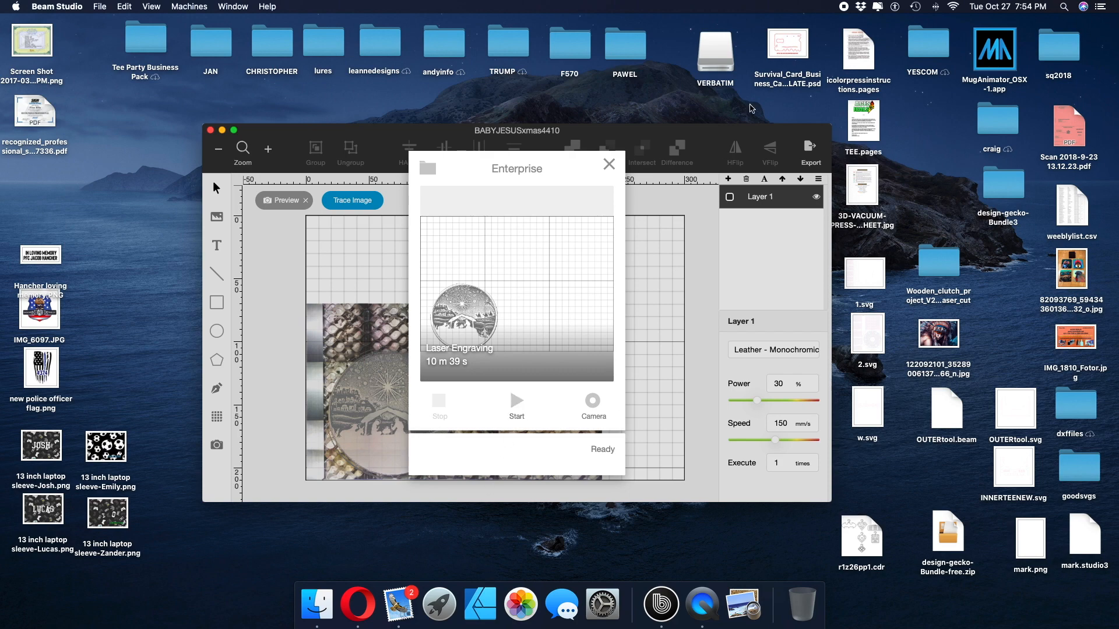
pyautogui.click(844, 7)
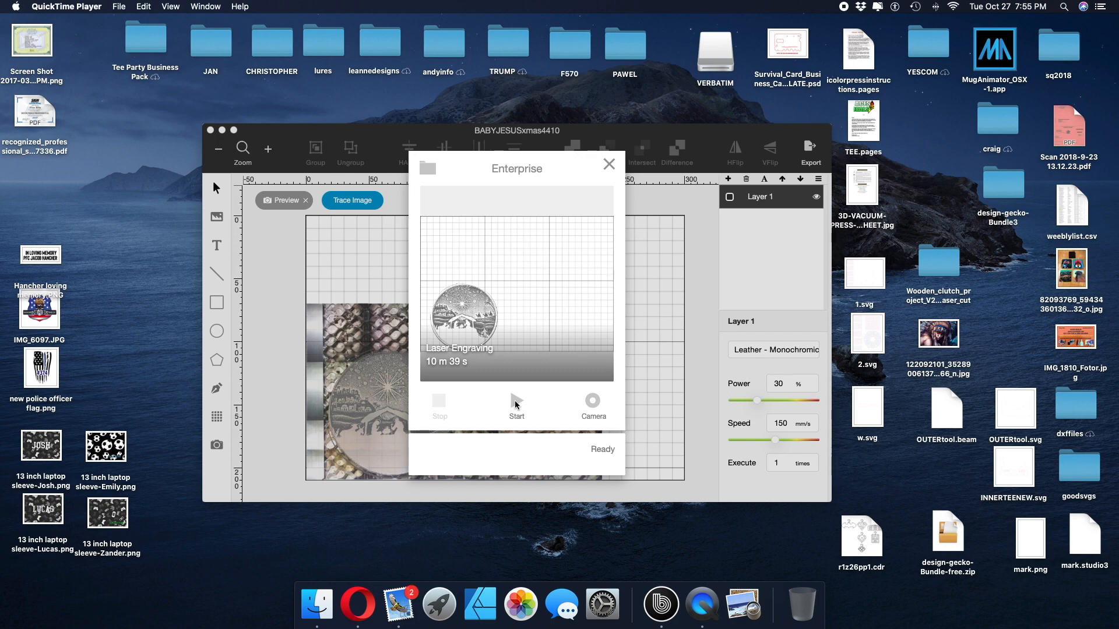
# Start the engraving job on the Enterprise machine and show its live camera view
pyautogui.click(515, 404)
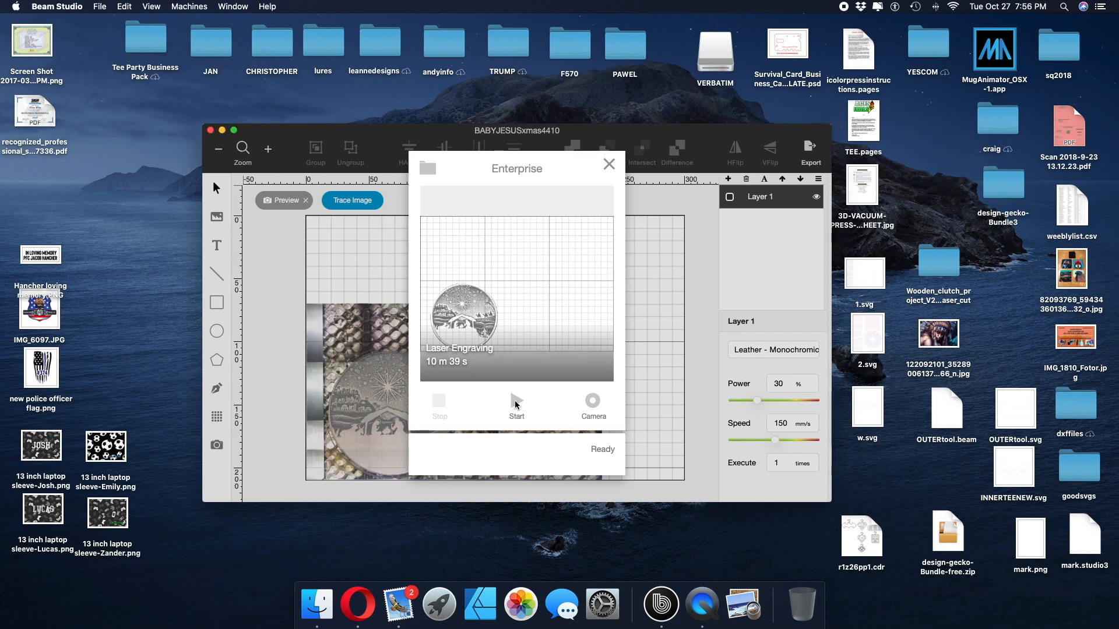
pyautogui.click(515, 403)
pyautogui.click(591, 404)
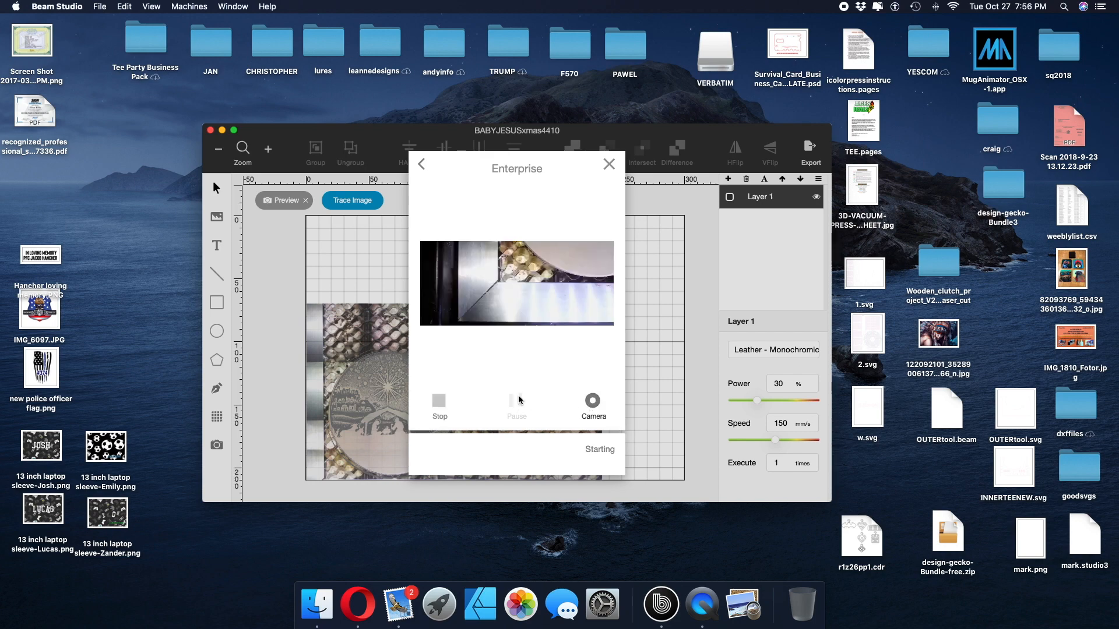